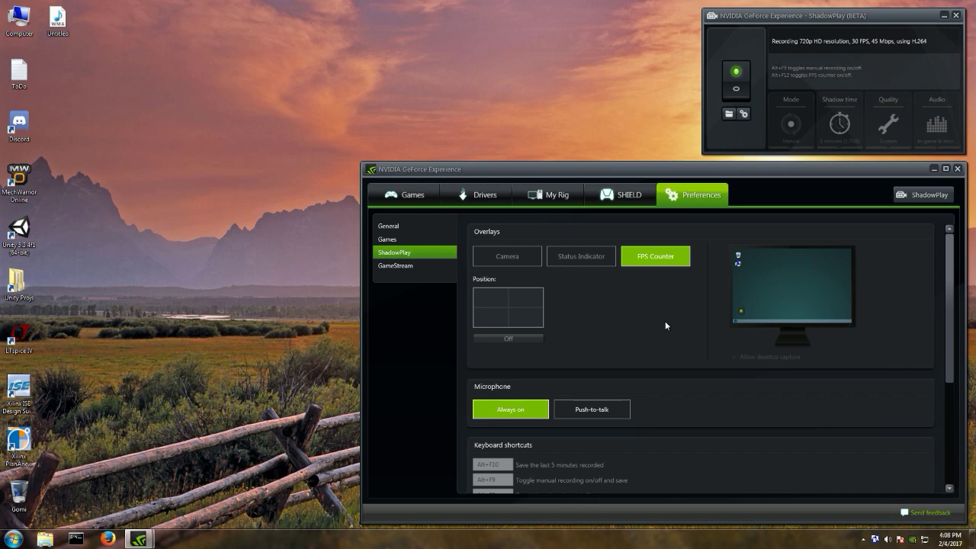
- Minimize the GeForce Experience window and open NoiseGator from the system tray, placing its window in the upper part of the desktop
click(934, 167)
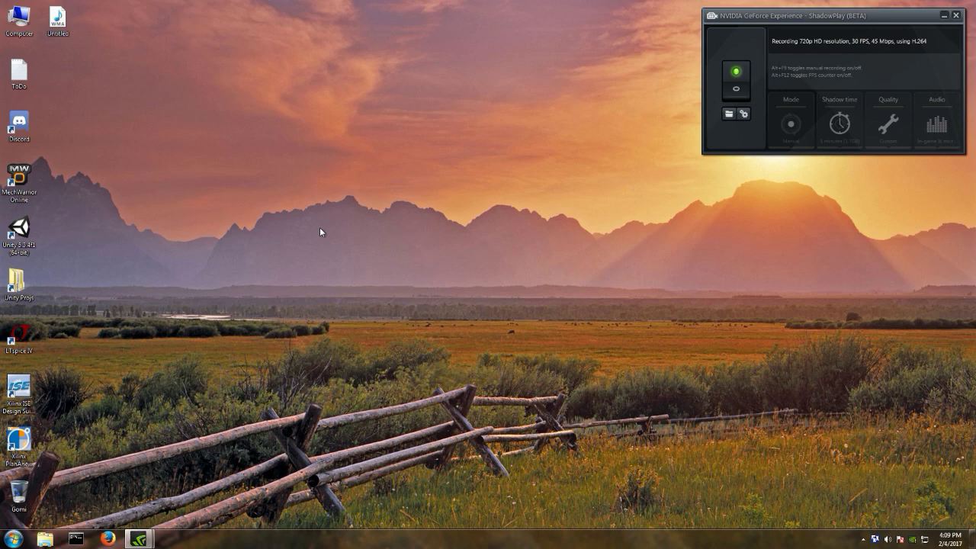
click(864, 539)
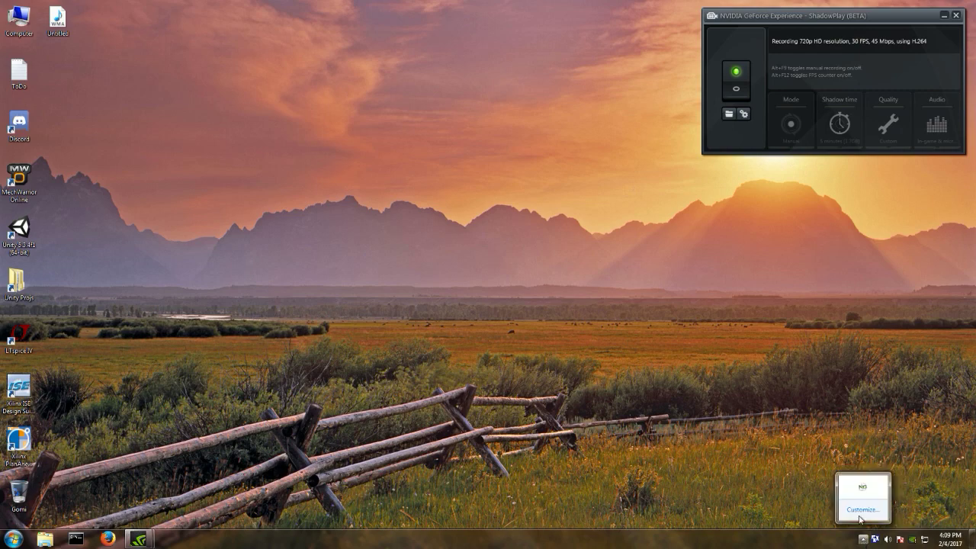
click(861, 488)
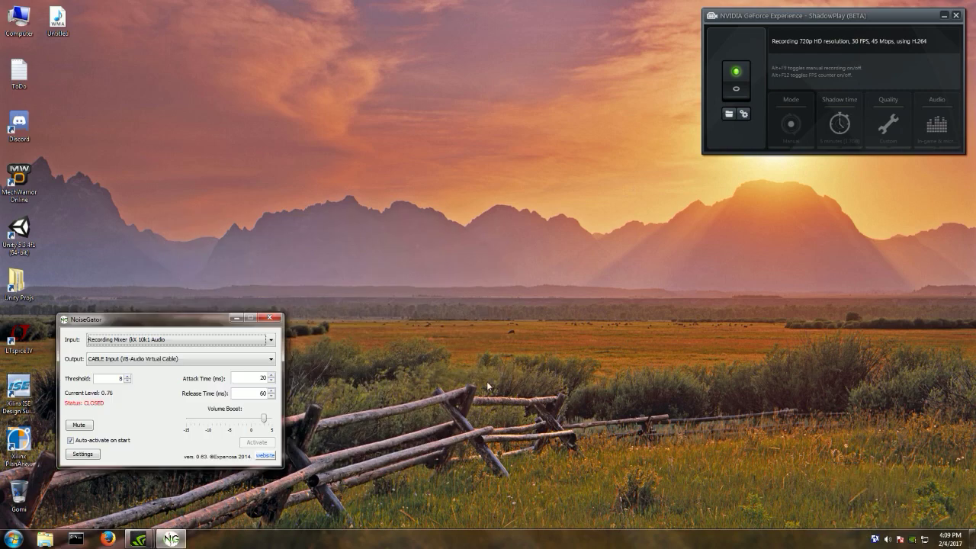
drag(200, 319, 270, 50)
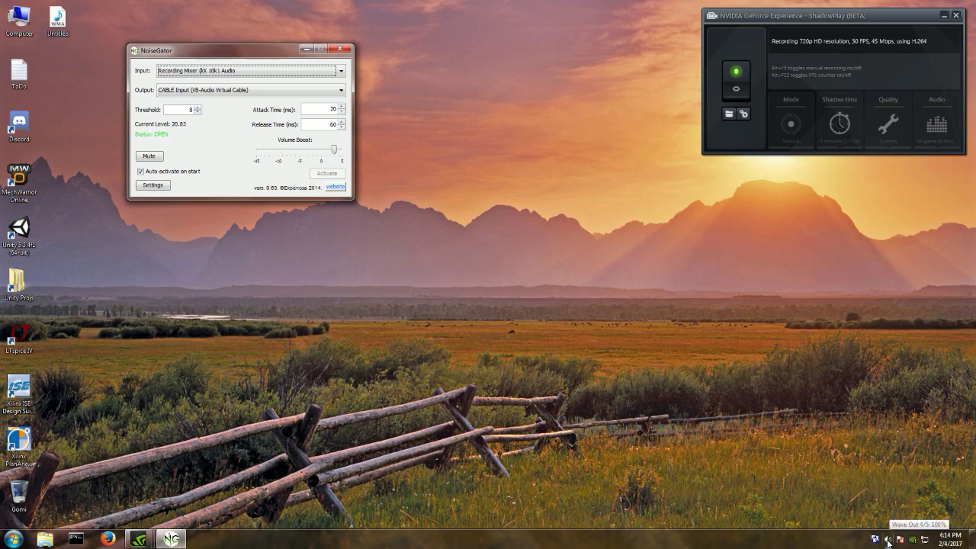
- Open the Windows recording devices, place the Sound window below NoiseGator and select the CABLE Output device
right_click(888, 542)
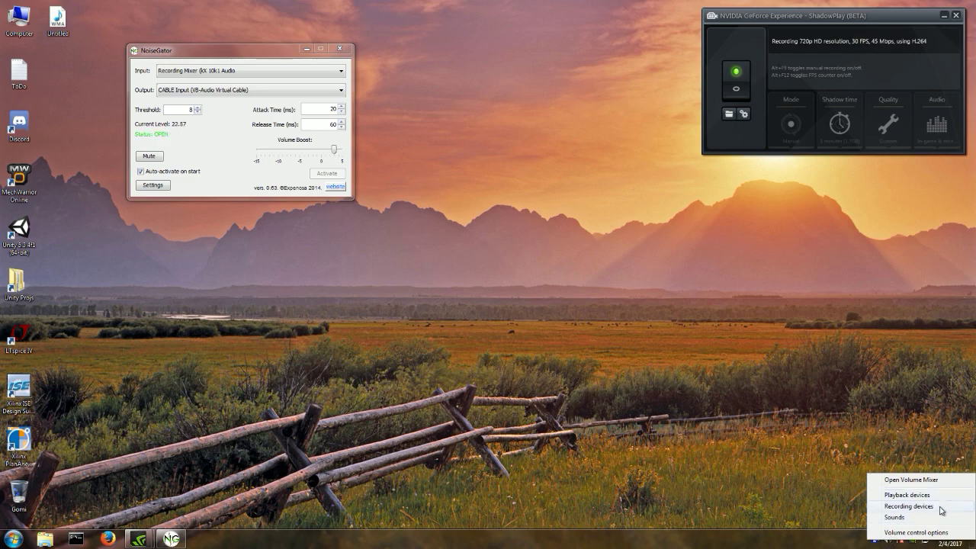
click(943, 508)
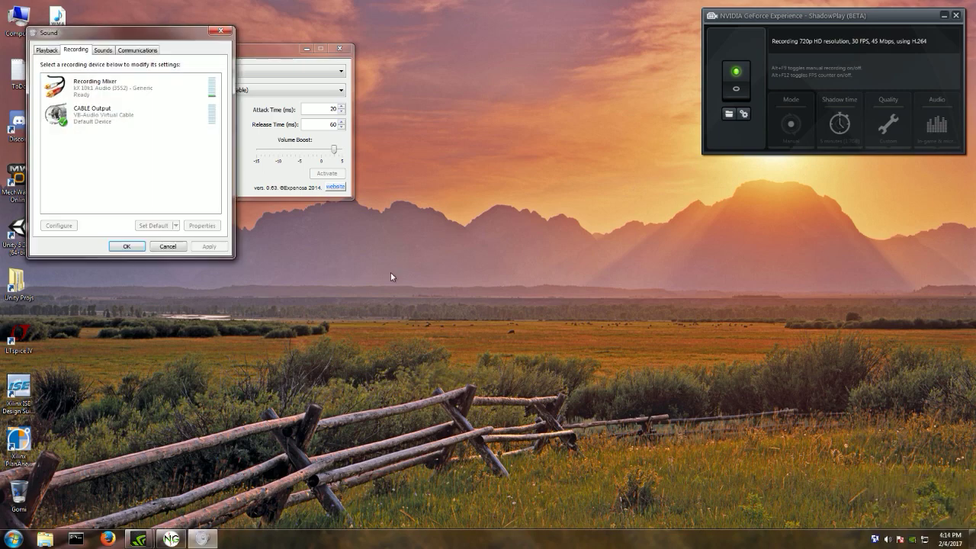
drag(115, 32, 234, 230)
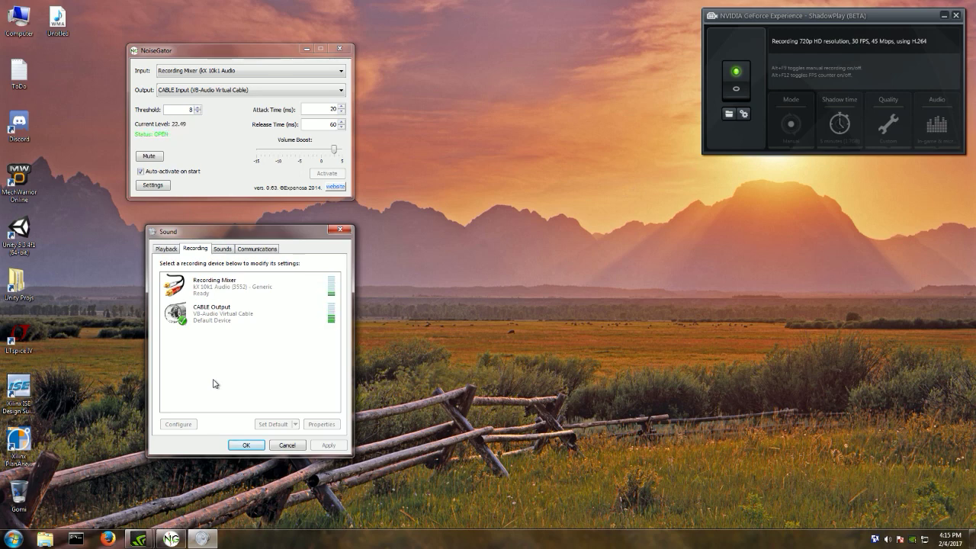
click(225, 323)
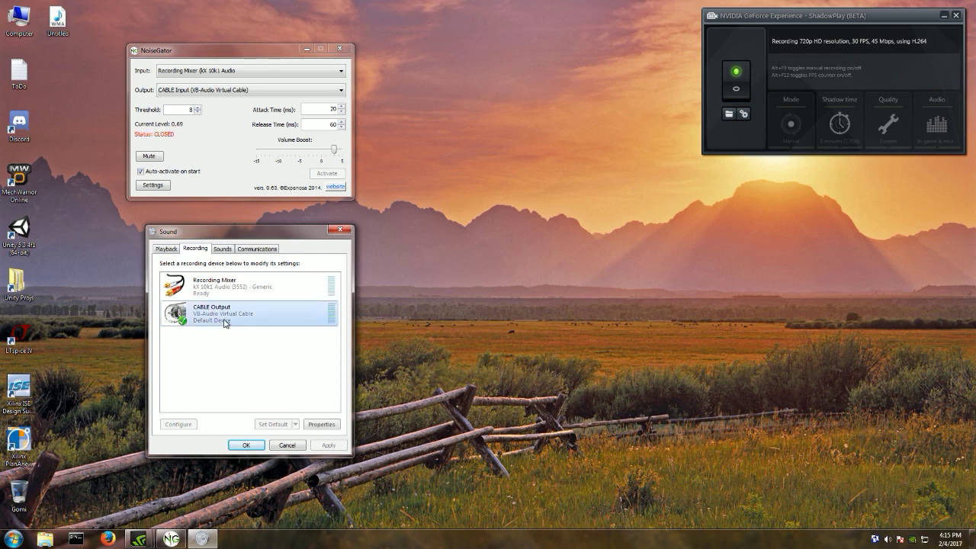
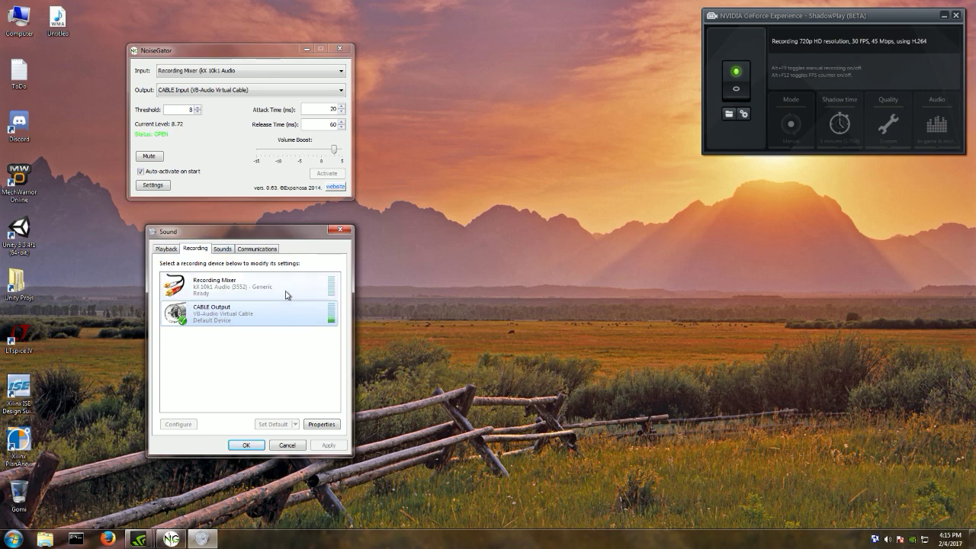
- Compare the CABLE Input playback device with the CABLE Output recording device in the Sound settings
right_click(888, 541)
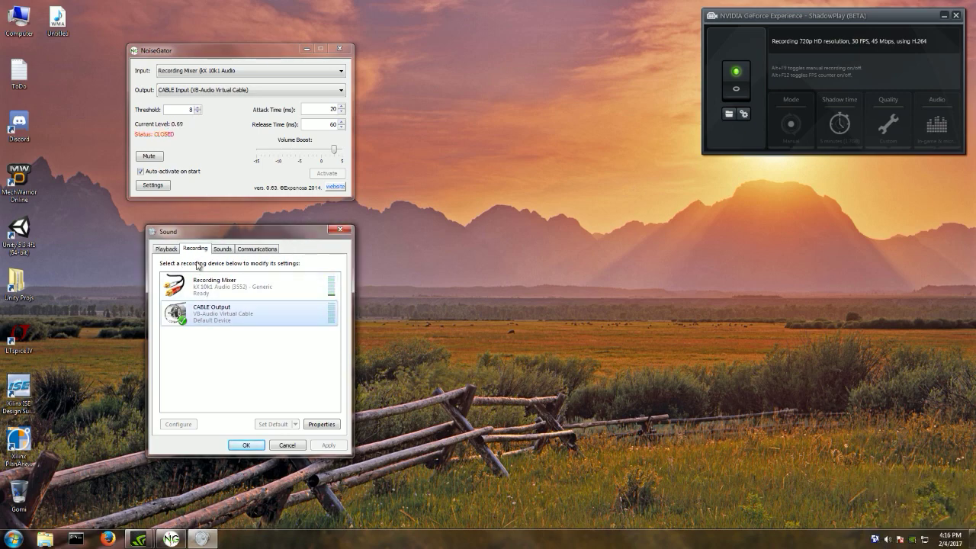
click(166, 249)
drag(336, 317, 341, 369)
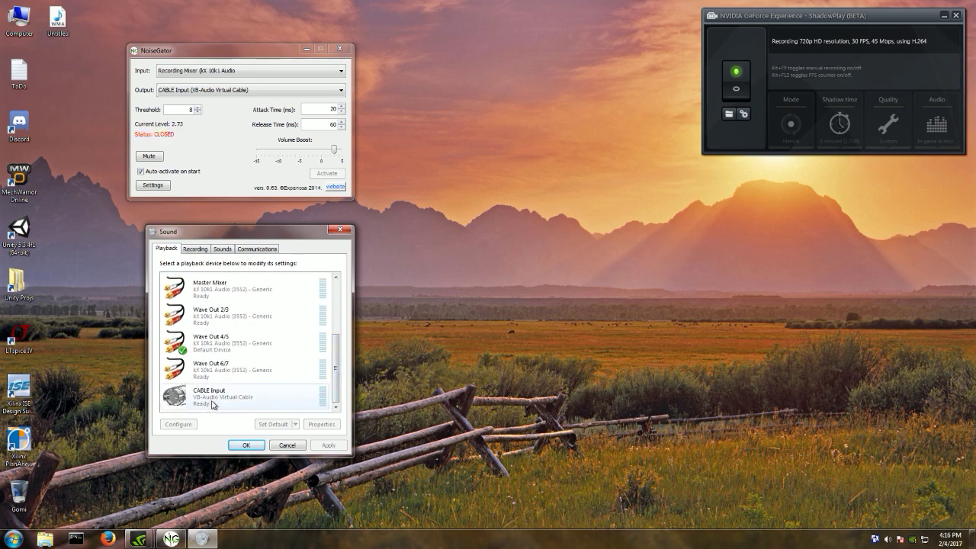
click(201, 249)
click(219, 317)
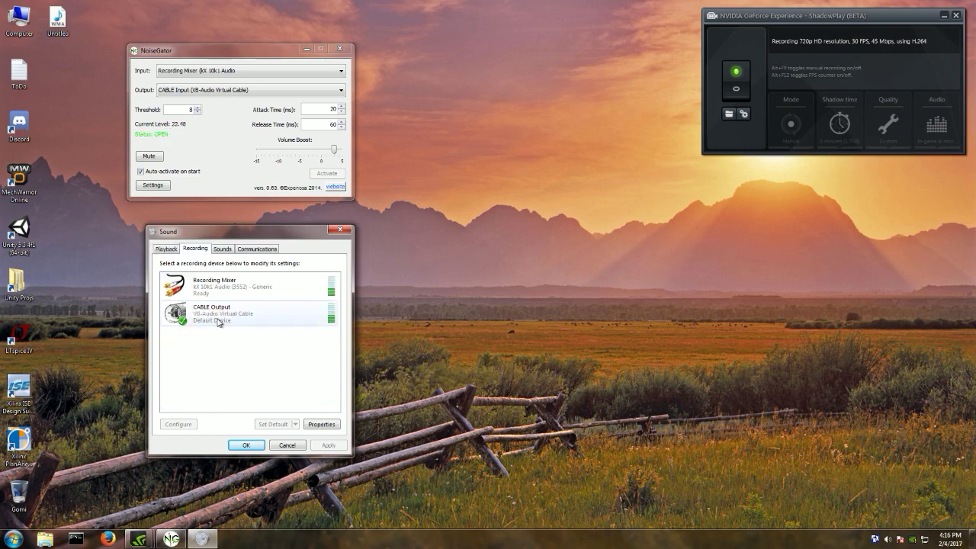
click(166, 249)
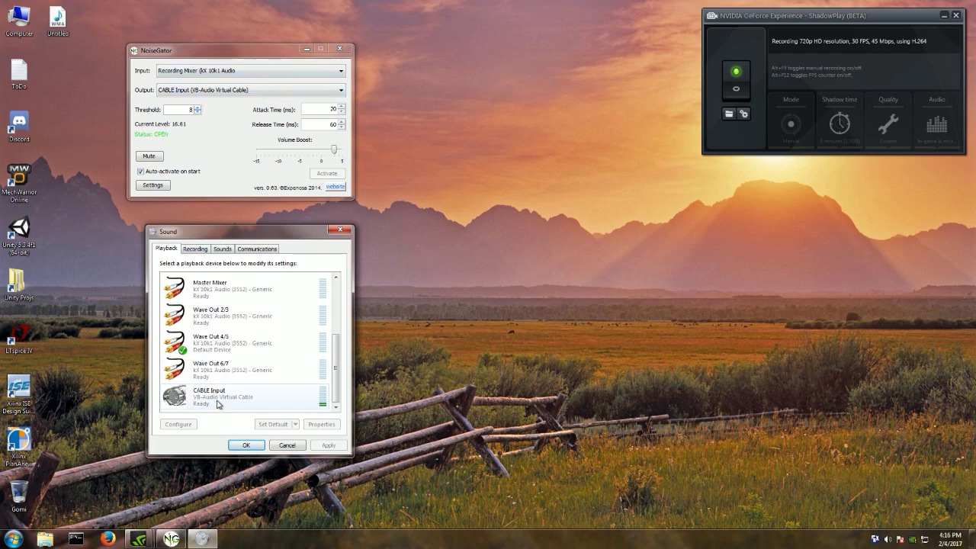
click(196, 249)
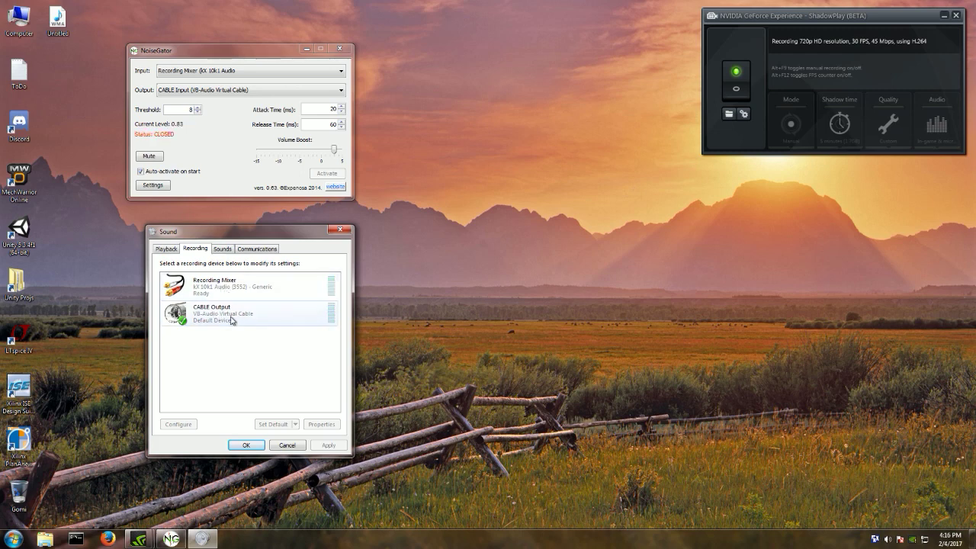
- View the default-device options for the Recording Mixer and dismiss them without choosing one
click(237, 285)
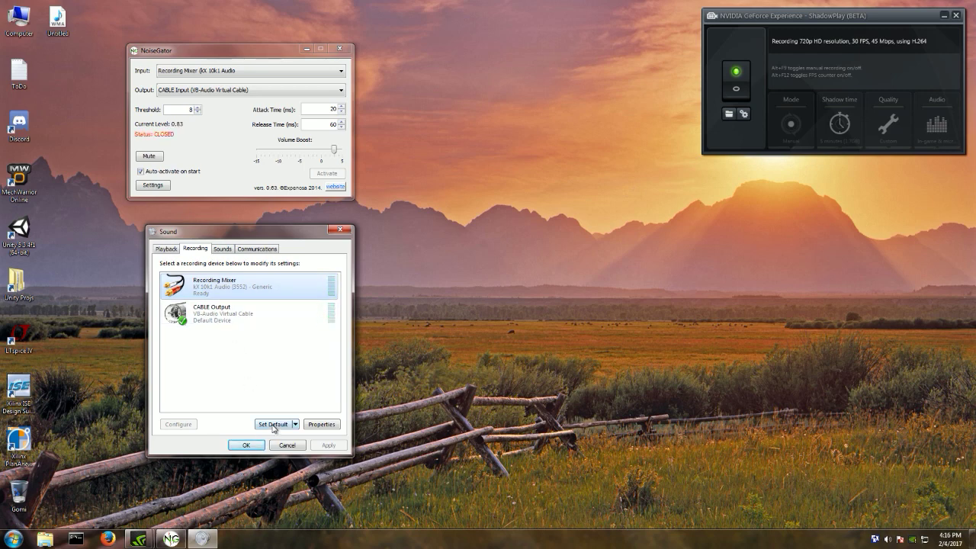
click(296, 425)
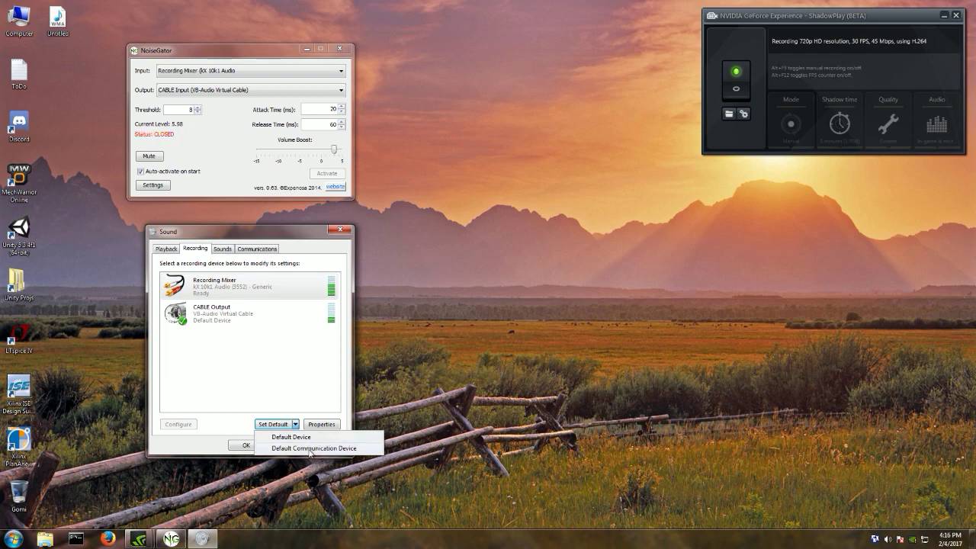
click(225, 425)
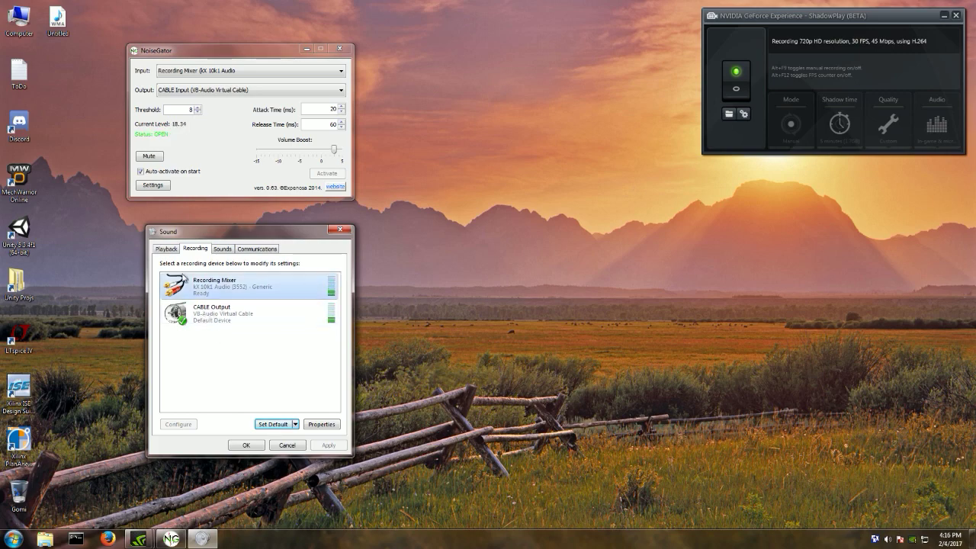
- Recheck the CABLE Input playback and CABLE Output recording devices, then close the Sound settings and move NoiseGator lower
click(166, 249)
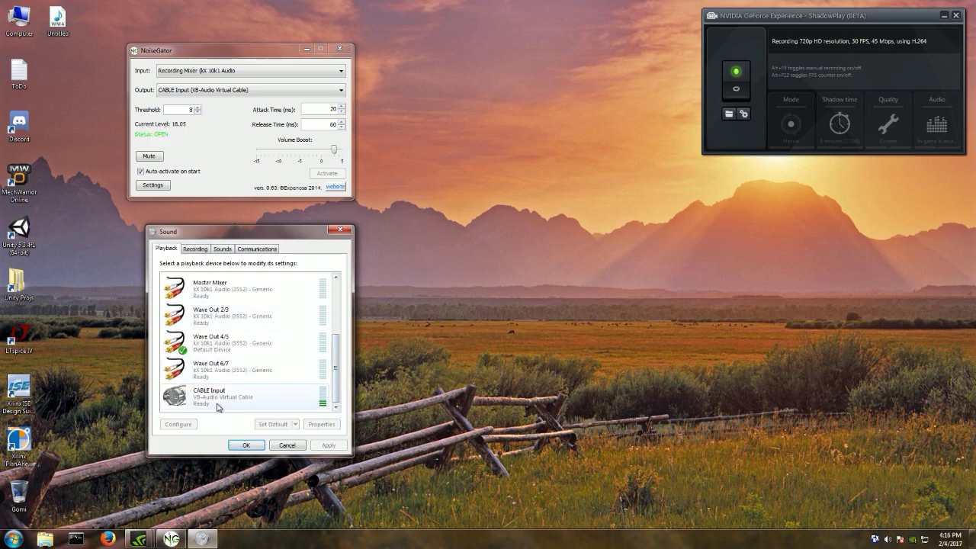
click(195, 248)
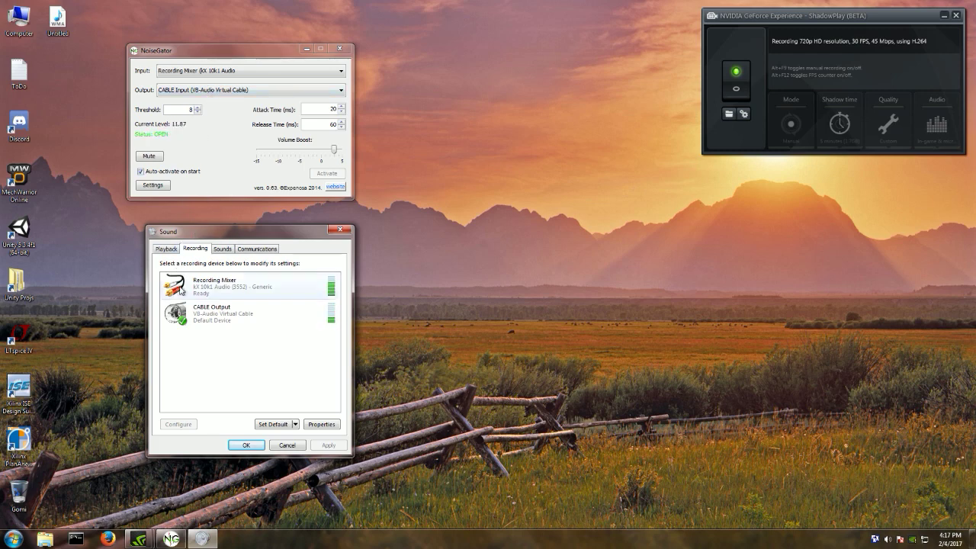
right_click(888, 541)
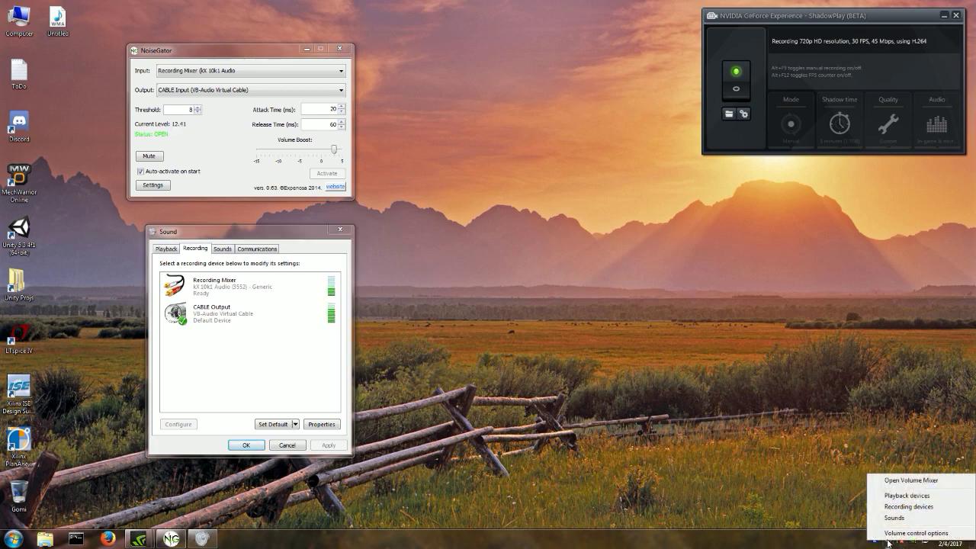
click(909, 508)
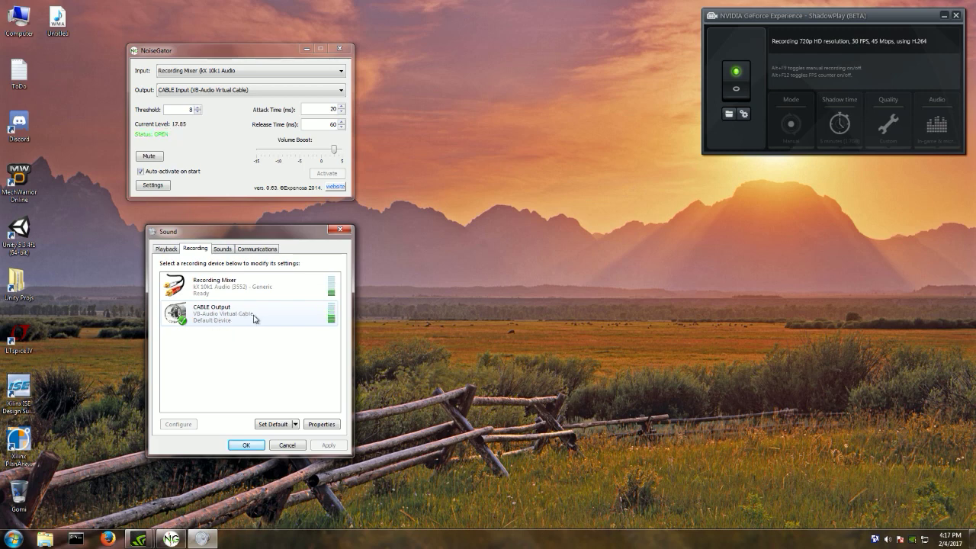
click(228, 319)
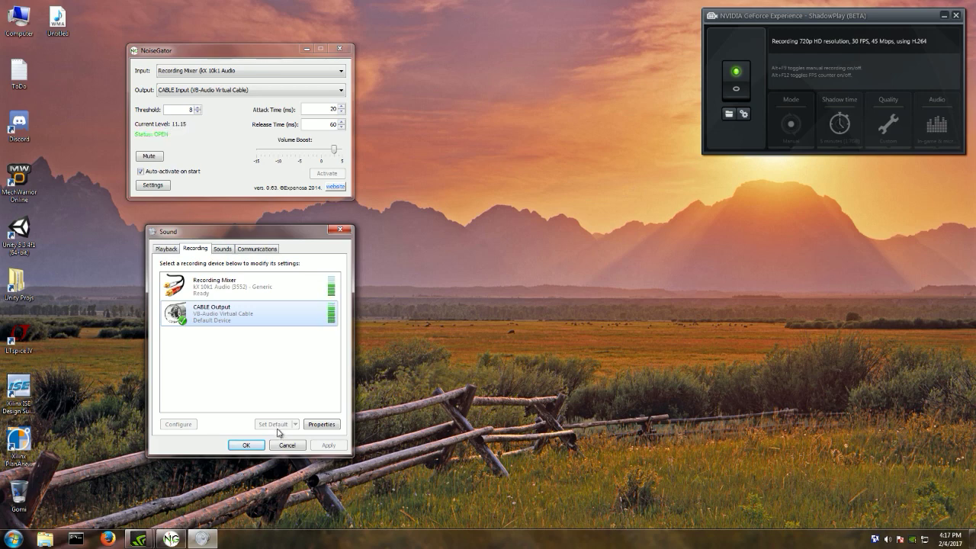
click(341, 230)
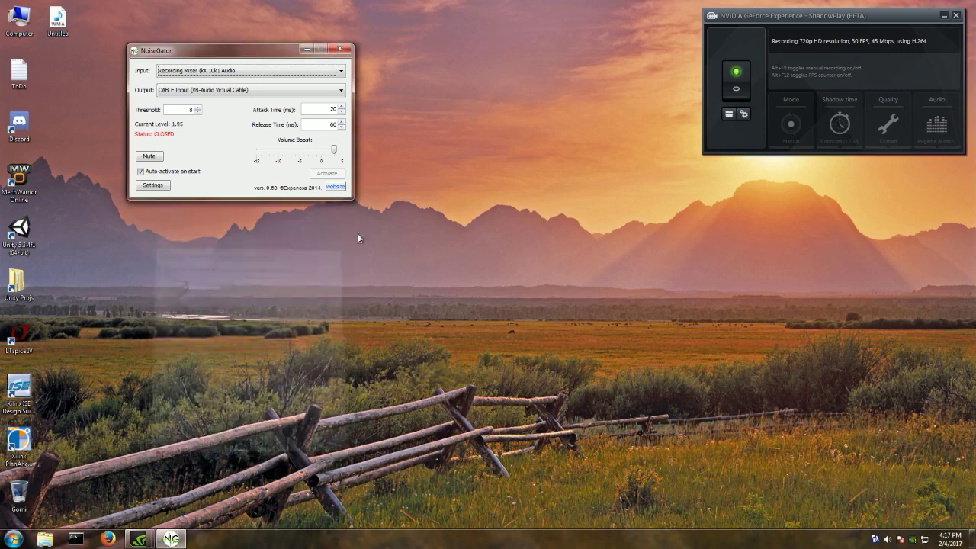
drag(251, 56, 233, 152)
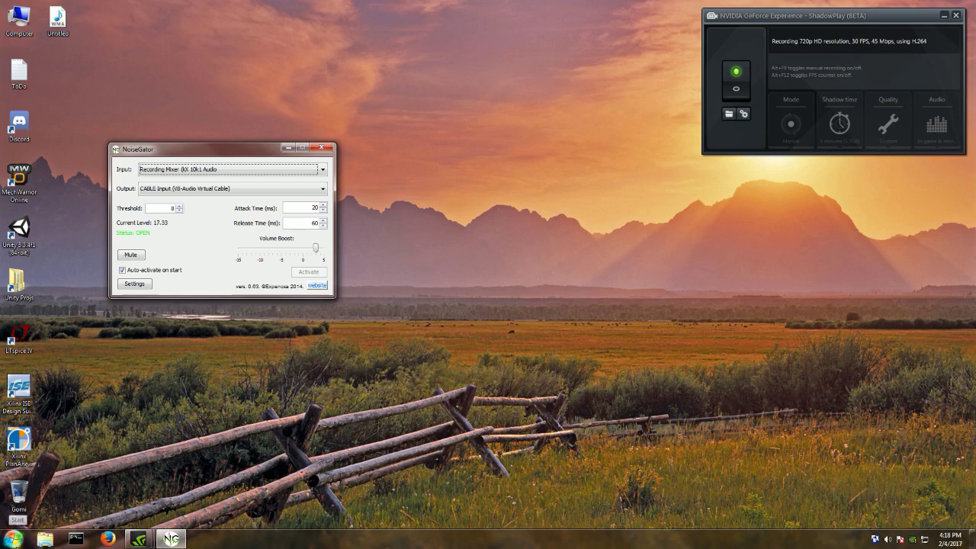
click(14, 539)
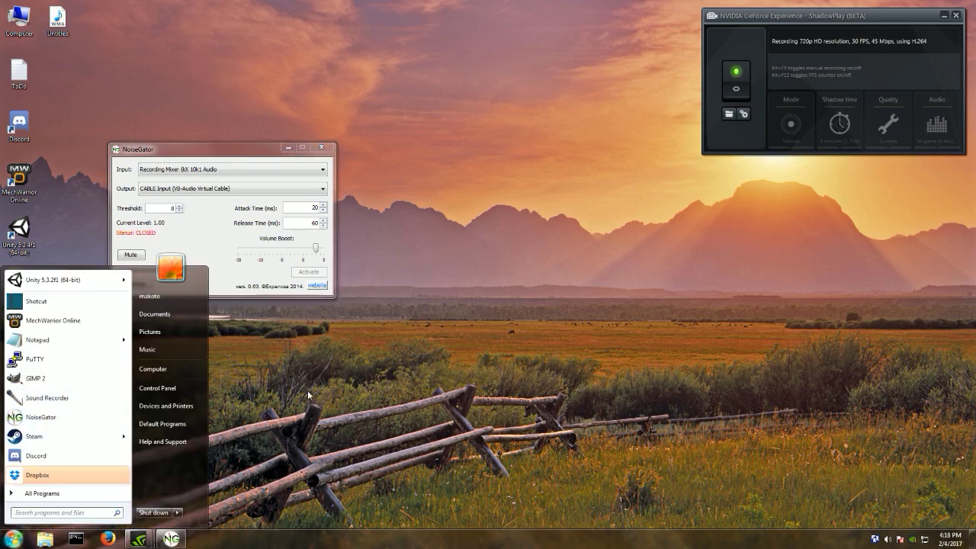
click(337, 372)
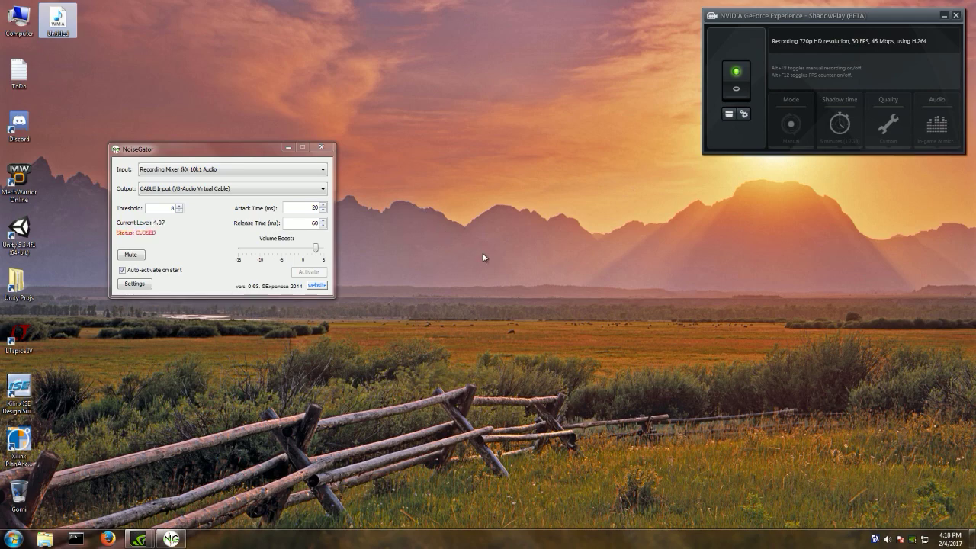
click(13, 539)
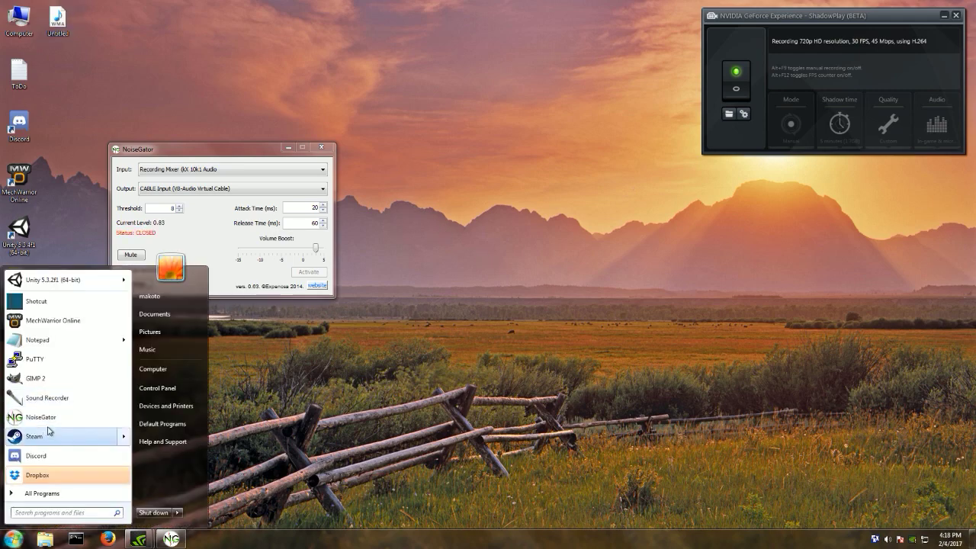
key(Escape)
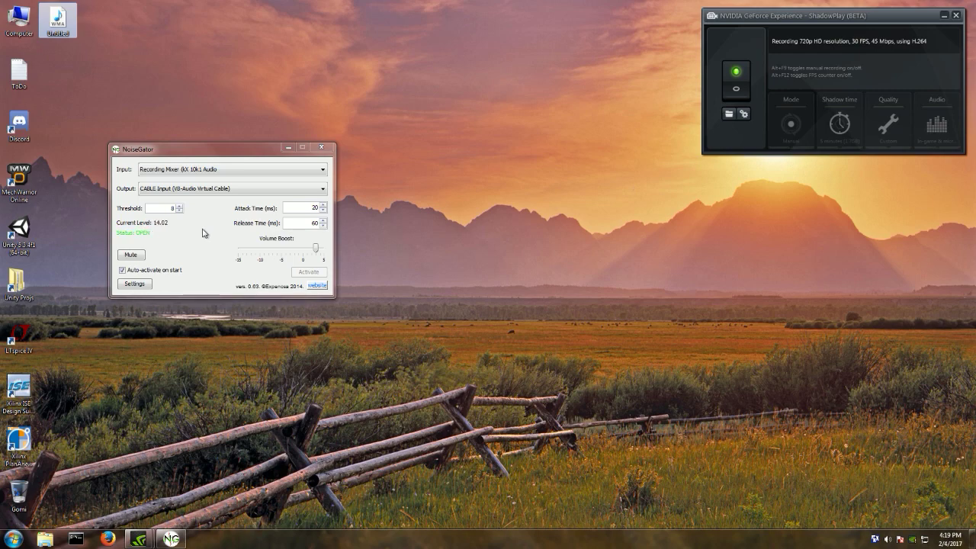
- Turn NoiseGator's Auto-activate on start off and back on, and review its launch and system tray settings
click(124, 271)
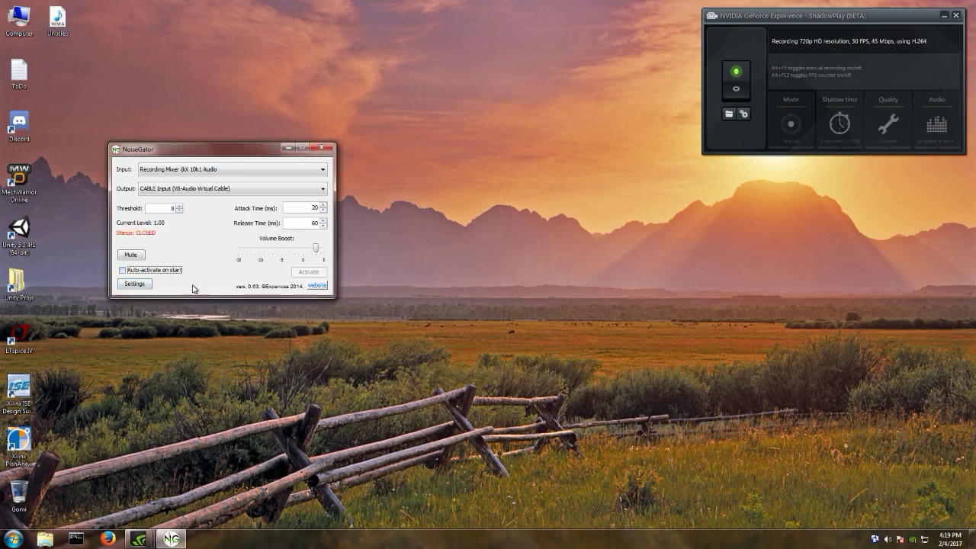
click(123, 271)
click(134, 284)
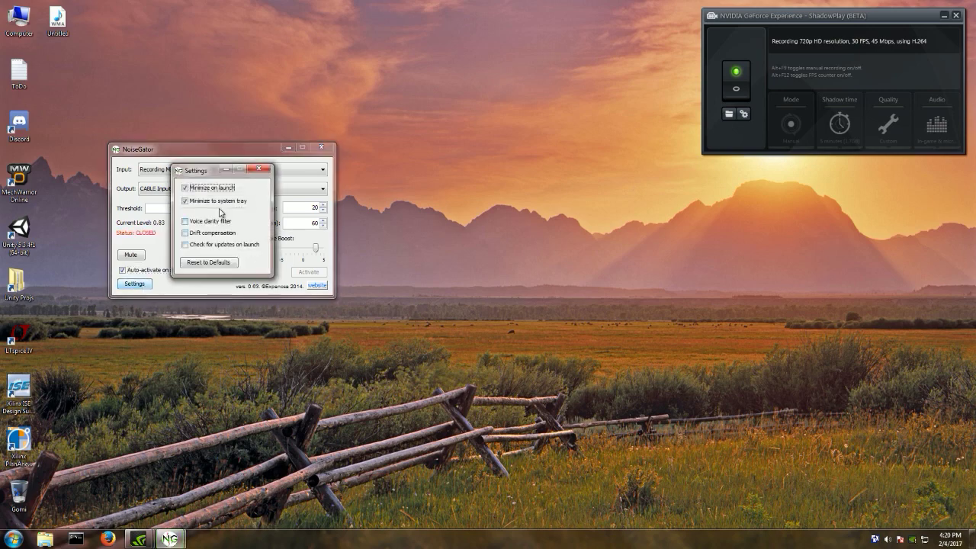
drag(204, 178, 155, 328)
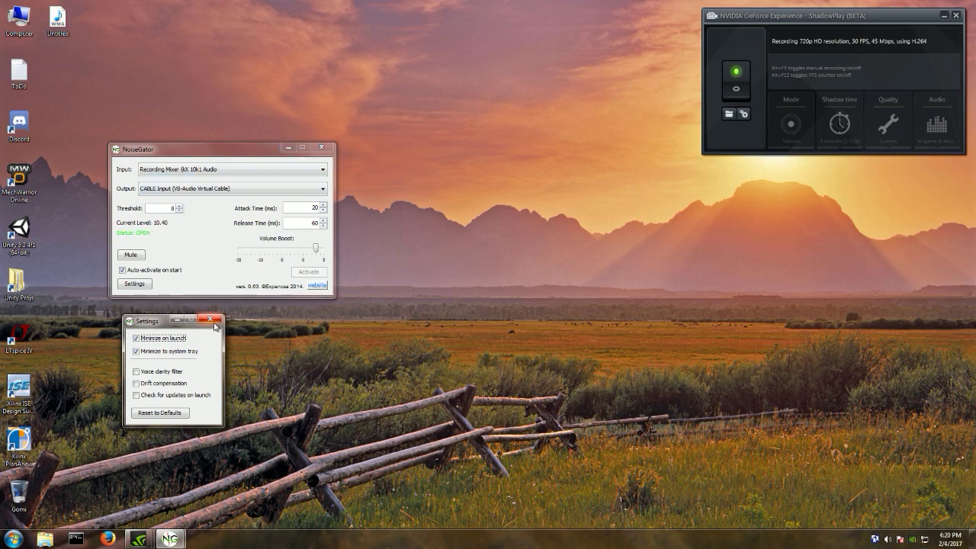
click(214, 324)
- Minimize NoiseGator to the system tray, and restore its window higher up on the desktop
click(286, 148)
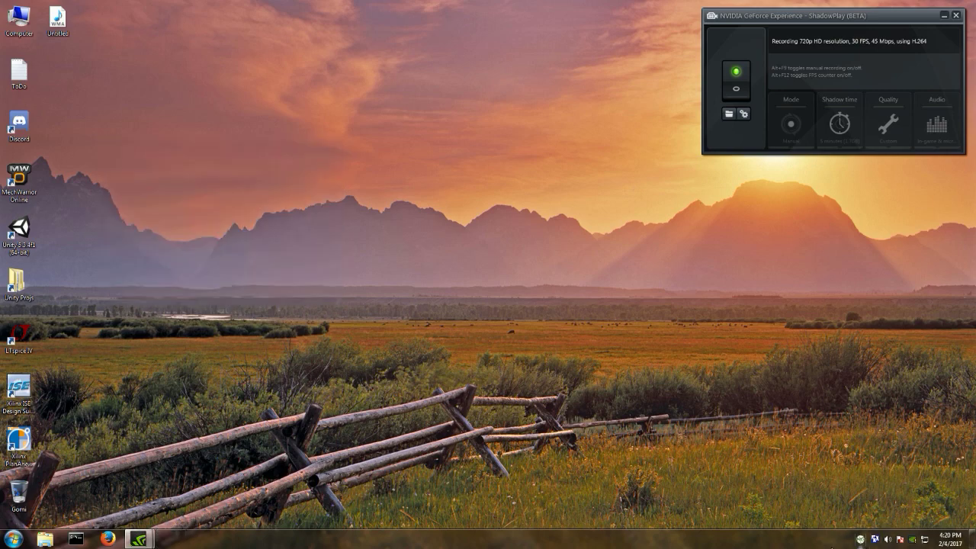
right_click(861, 542)
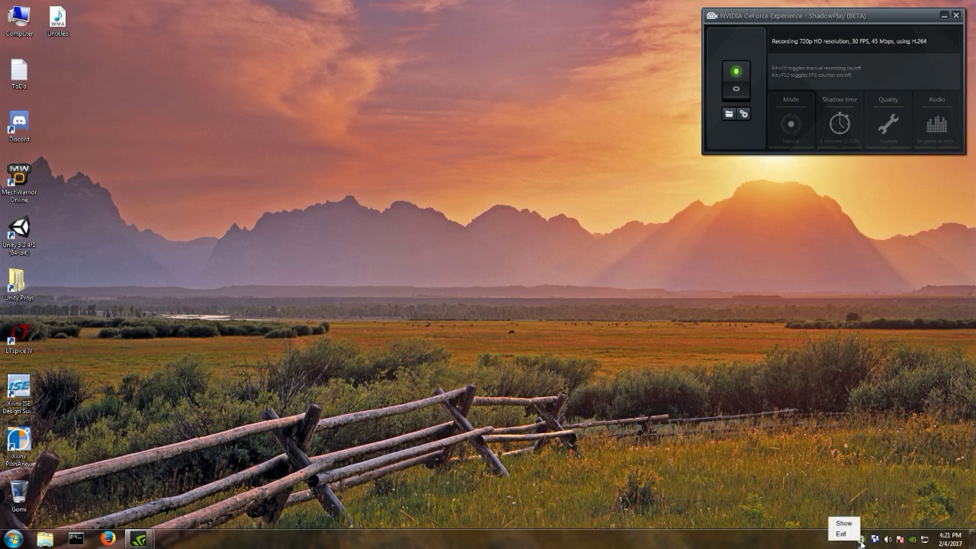
click(843, 523)
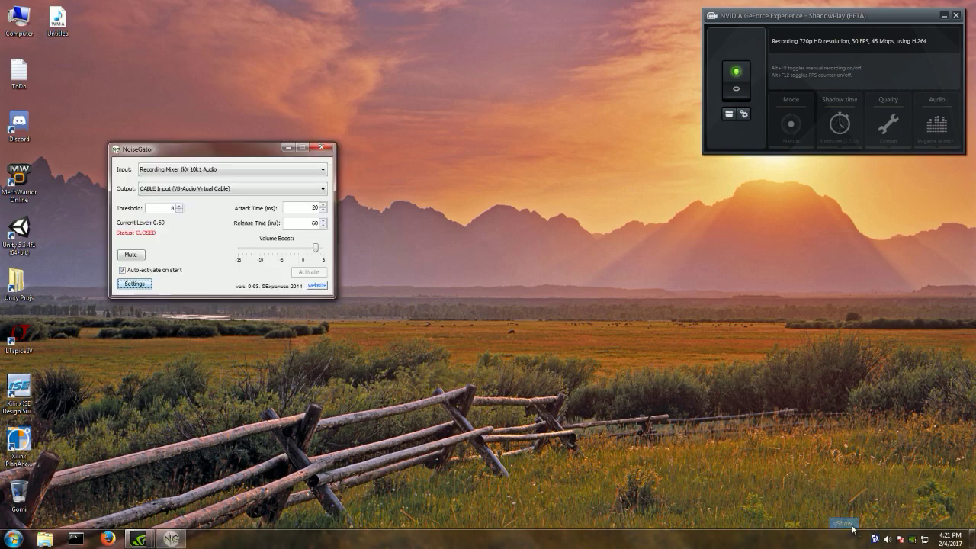
drag(225, 148, 169, 63)
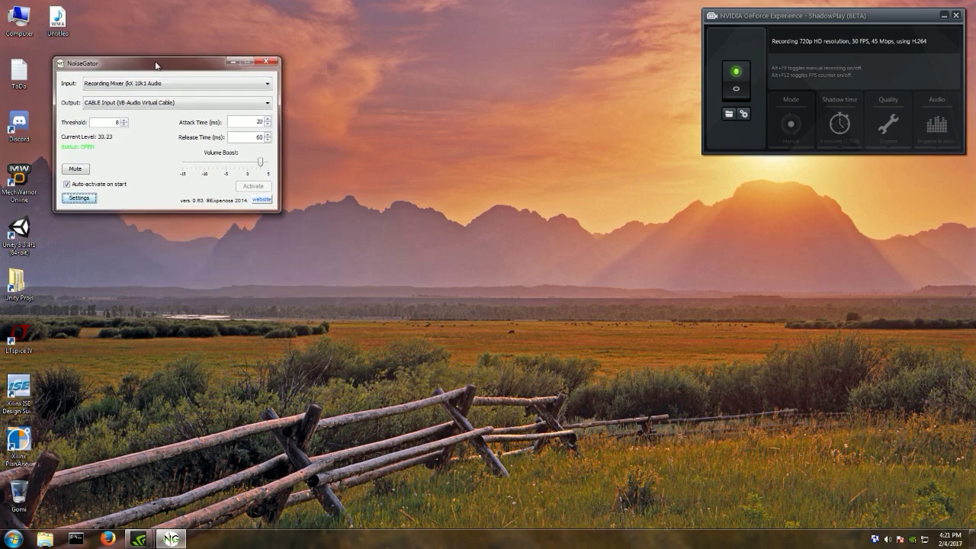